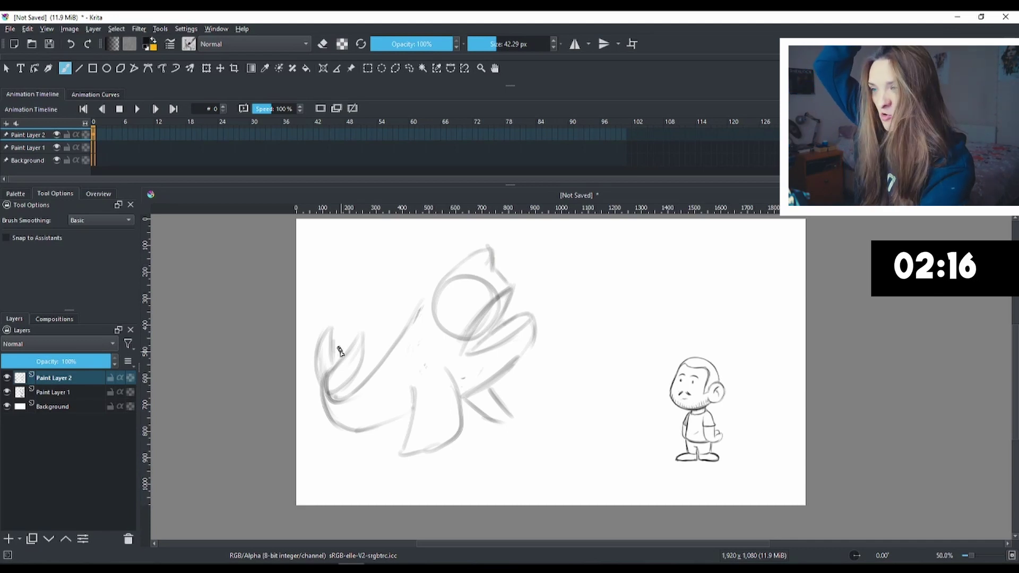
Add tail strokes and a head line to refine the rough shark sketch.
drag(340, 352, 428, 399)
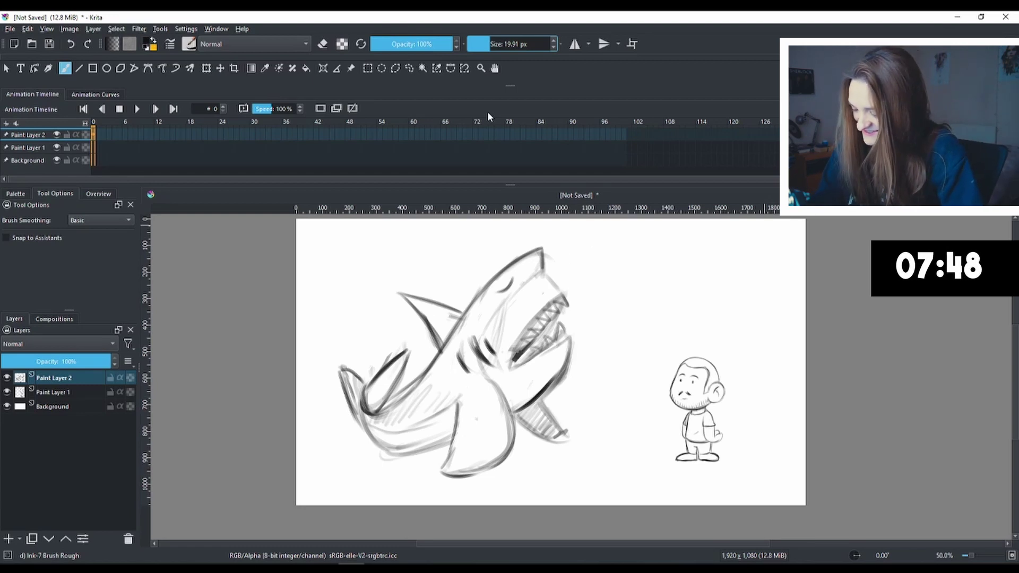
drag(534, 276, 496, 323)
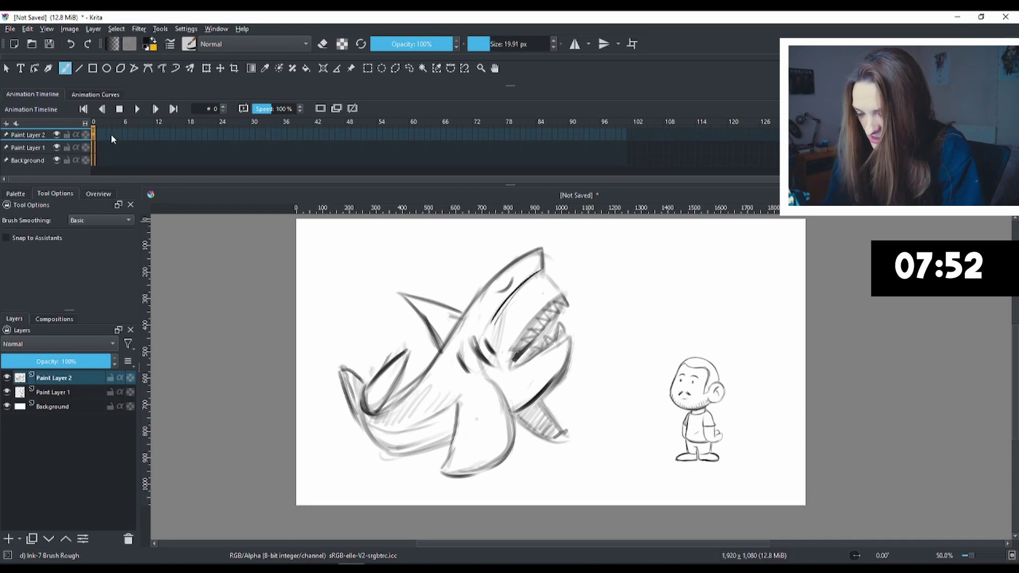
Preview playback with onion skins on Paint Layer 2, then lasso the shark head for transforming.
click(133, 109)
click(337, 110)
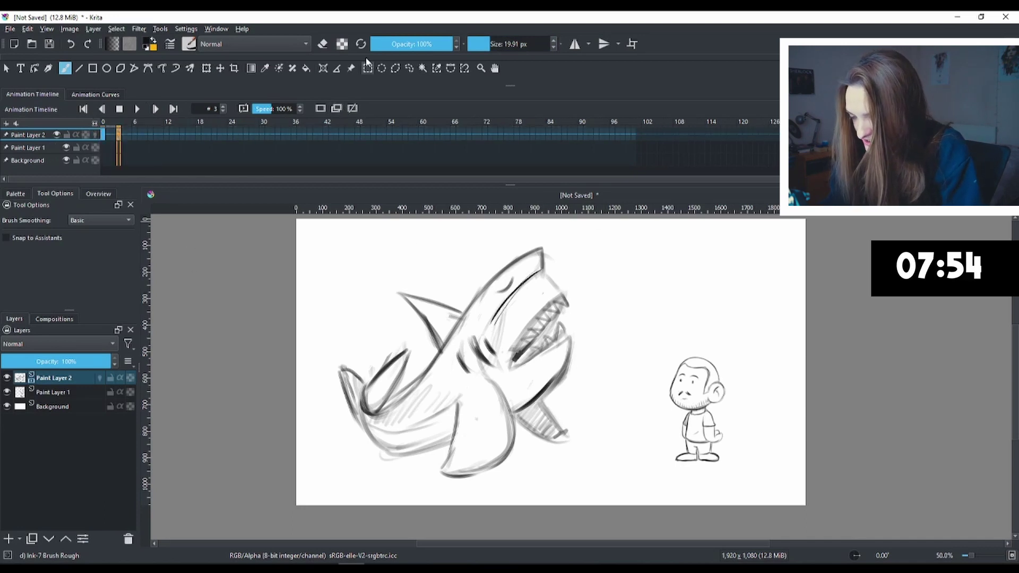
click(409, 69)
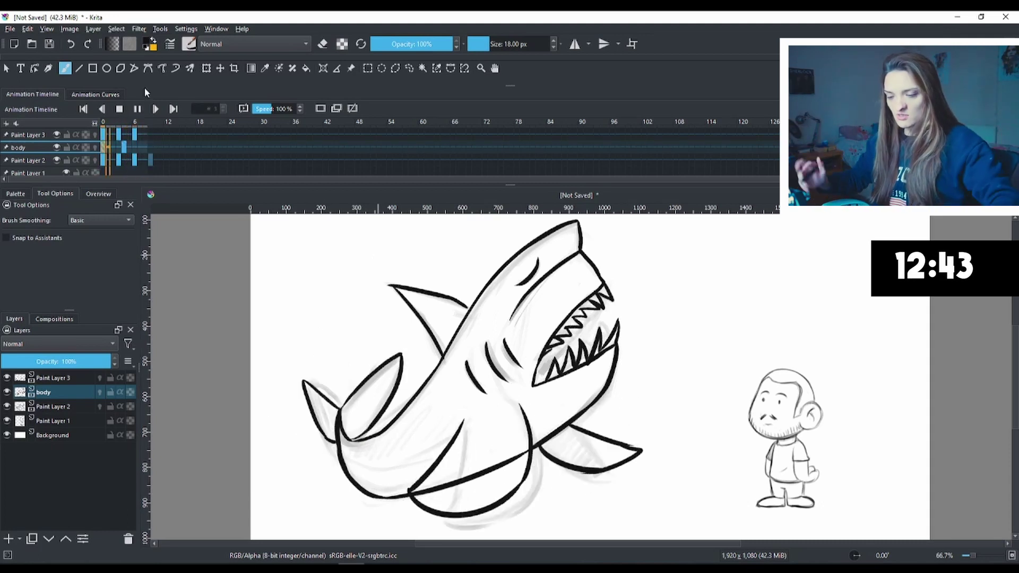
key(space)
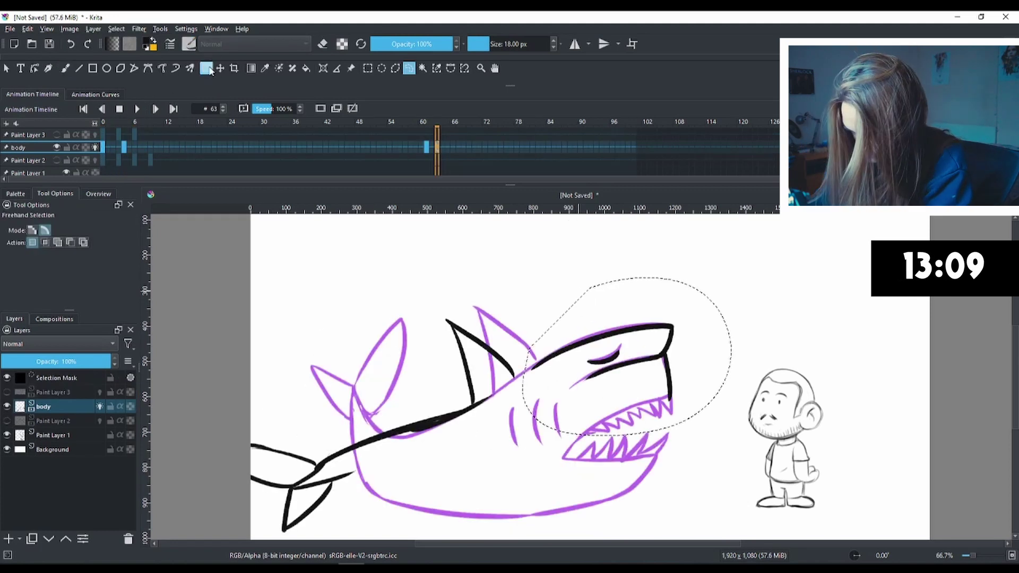
click(208, 69)
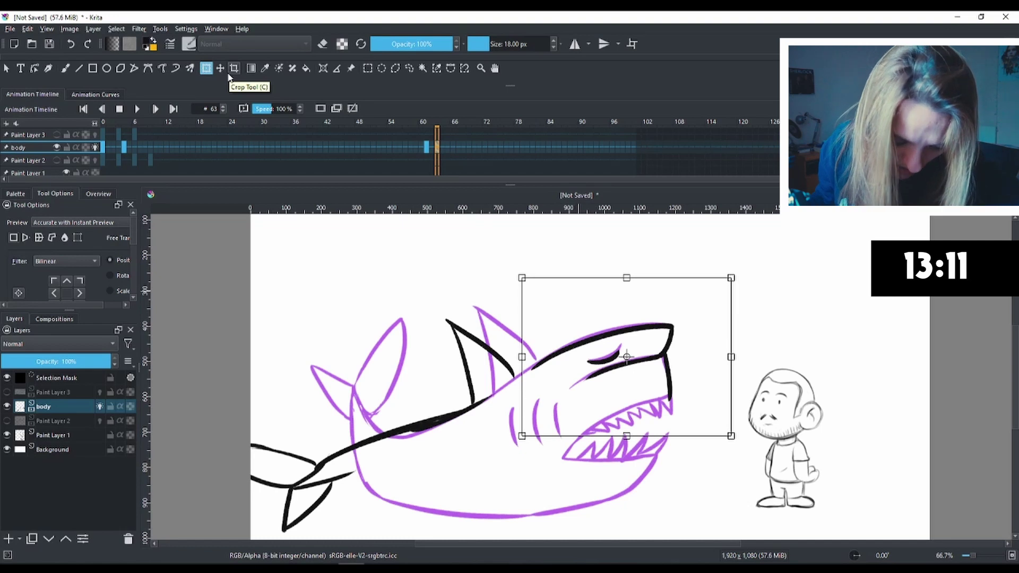
Rotate the shark head clockwise and shift it down and right on frame 63.
drag(760, 299, 769, 324)
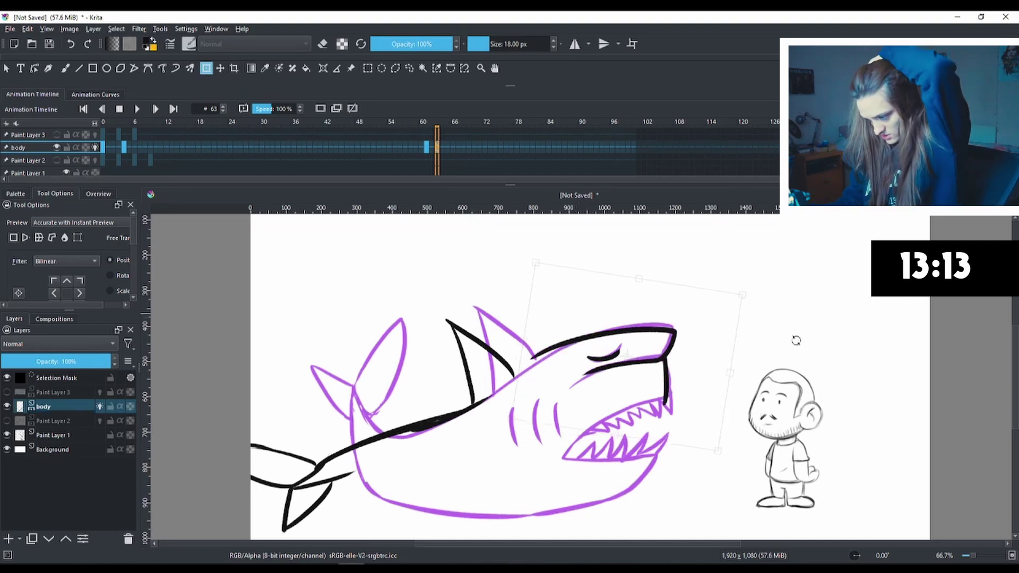
mouse_move(652, 336)
mouse_down()
mouse_move(681, 378)
mouse_move(704, 384)
mouse_up()
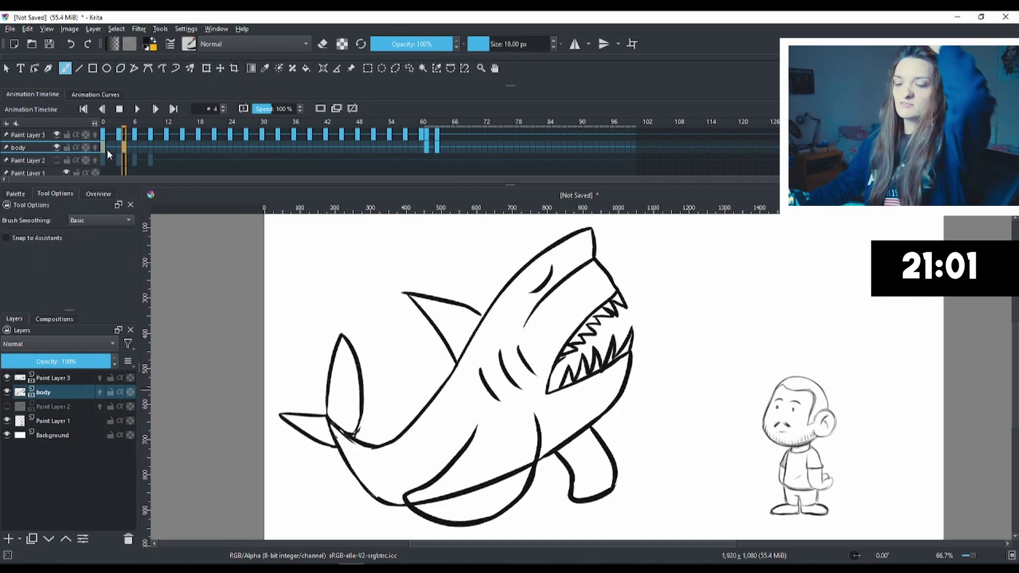
Scrub to frame 8 and play back, stopping on frame 6 to review the tail pose.
drag(104, 149, 188, 149)
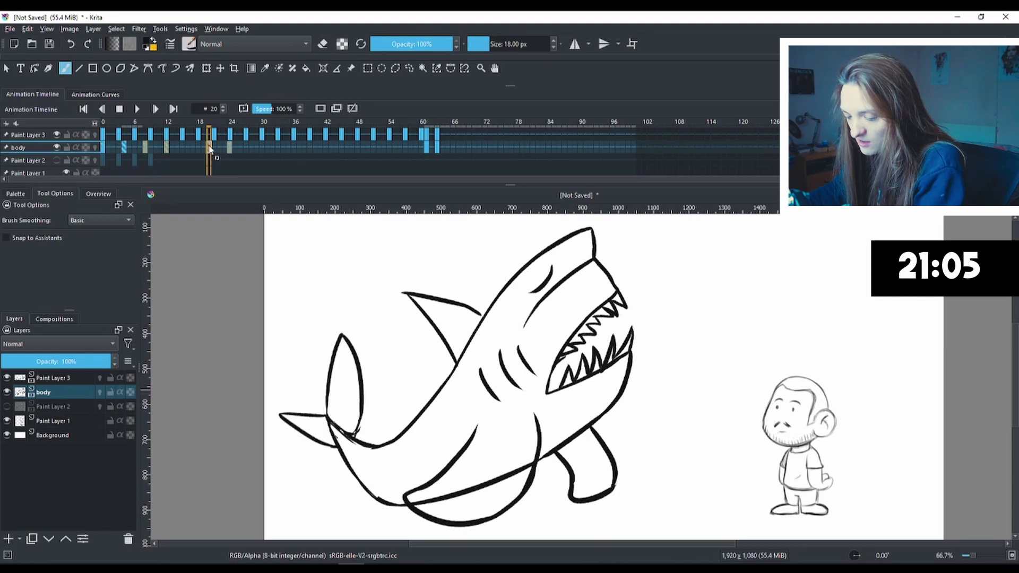
key(space)
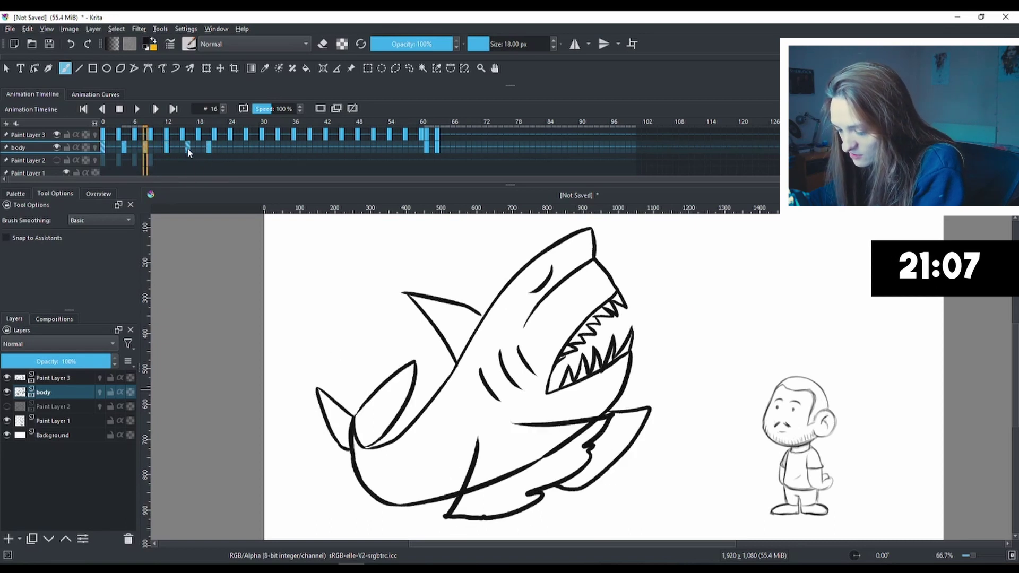
key(space)
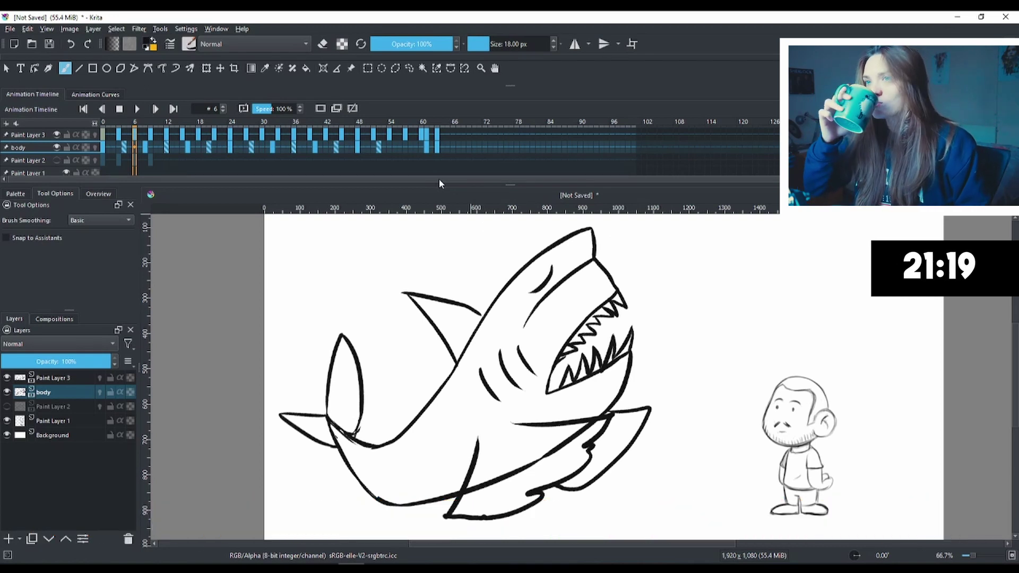
Add Paint Layer 4 above Paint Layer 2 for colouring and hide head layer Paint Layer 3.
click(85, 420)
click(71, 410)
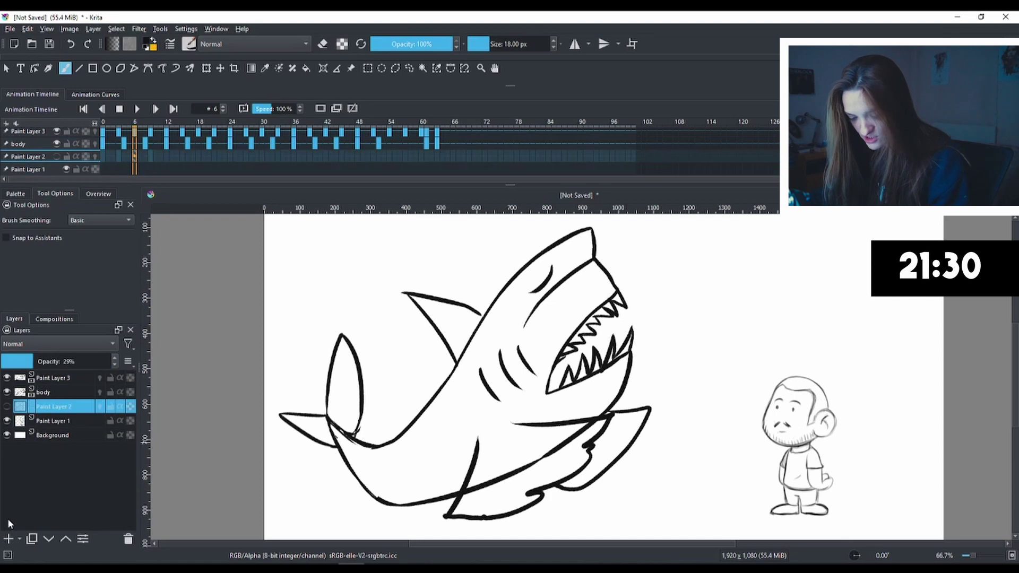
click(7, 539)
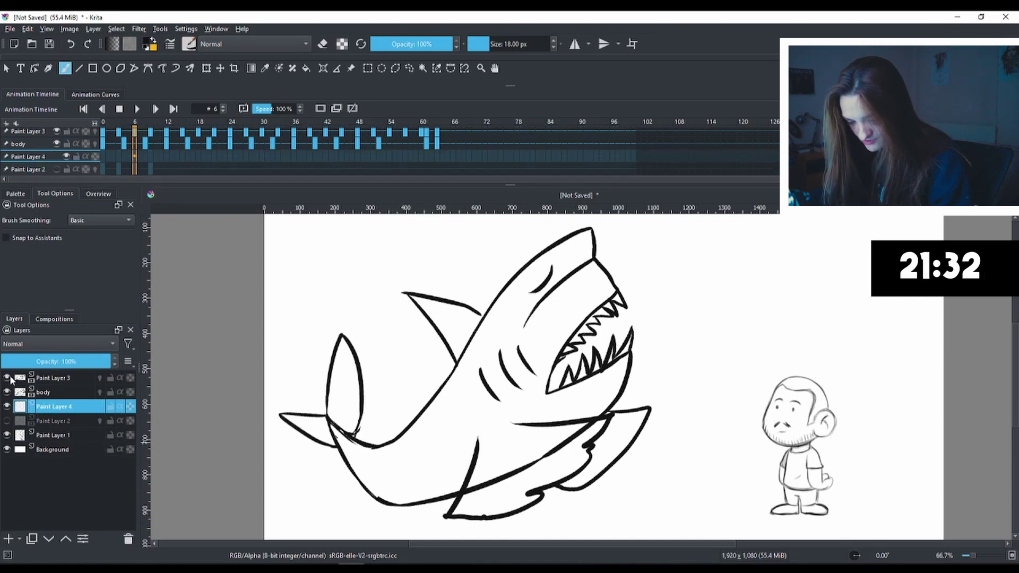
click(8, 378)
click(150, 42)
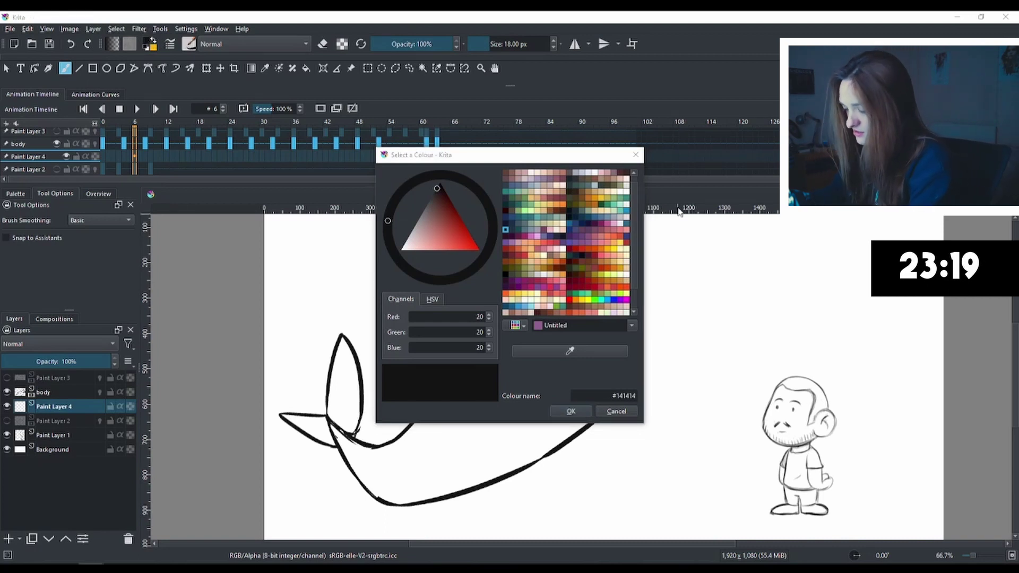
Fill the shark's body and upper tail fin with green #698b58, undoing a stray background fill.
click(526, 201)
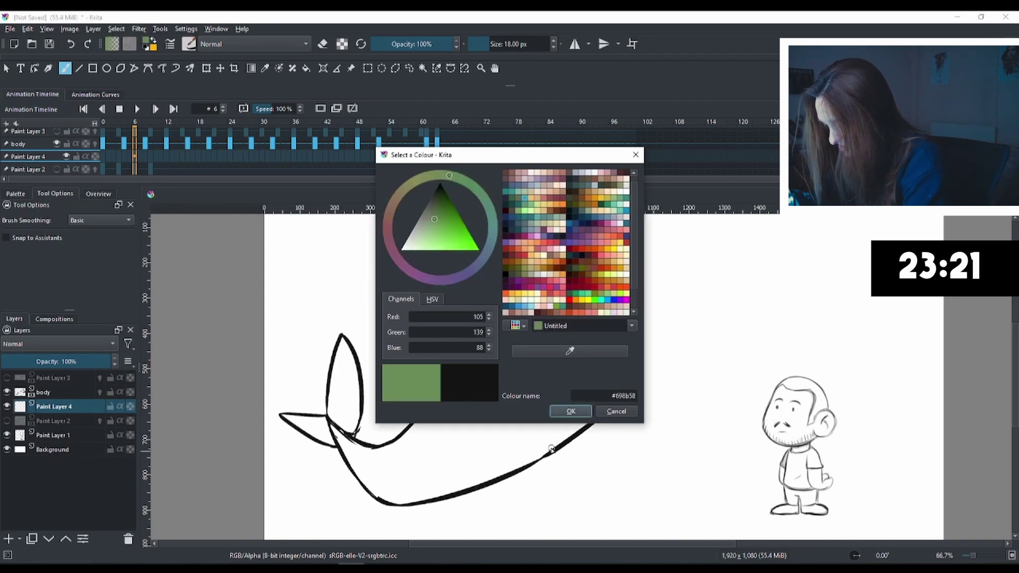
click(570, 411)
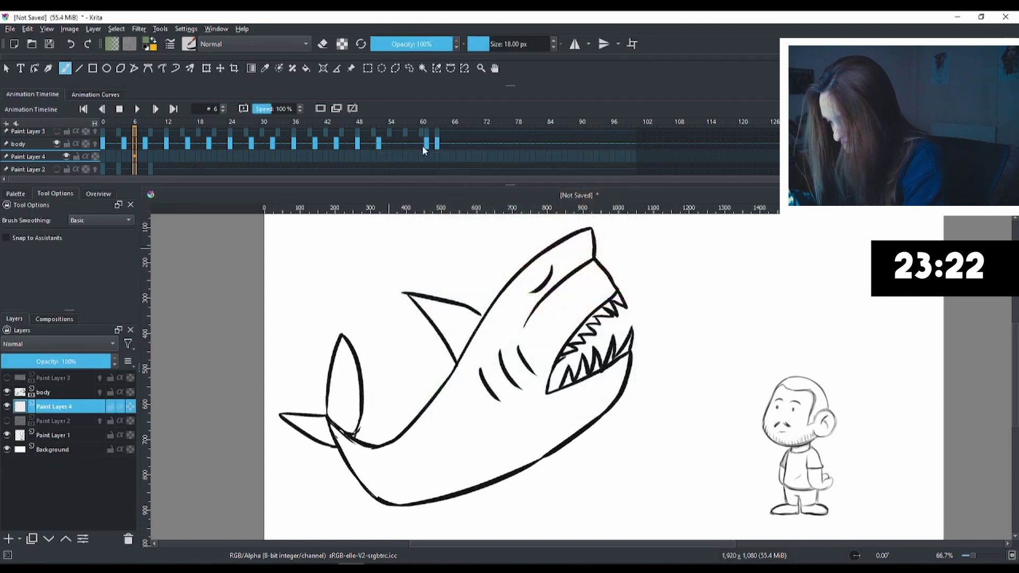
click(306, 68)
click(492, 421)
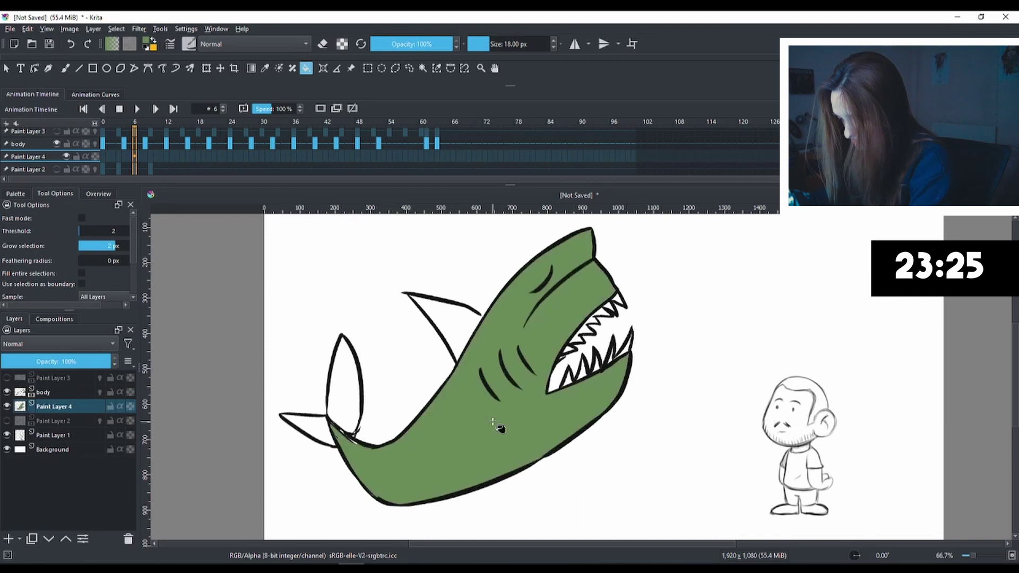
click(450, 313)
key(ctrl+z)
click(339, 397)
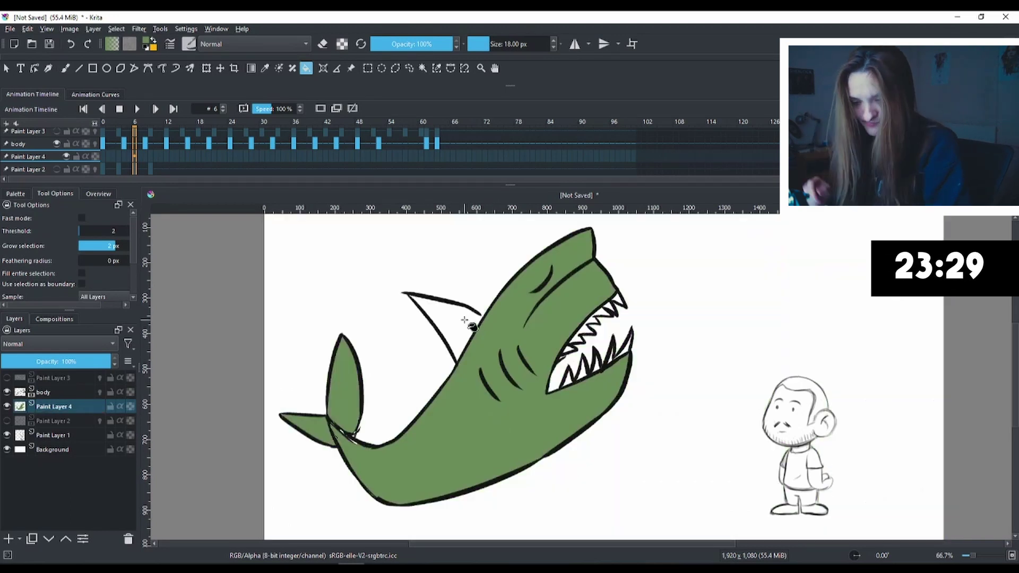
key(b)
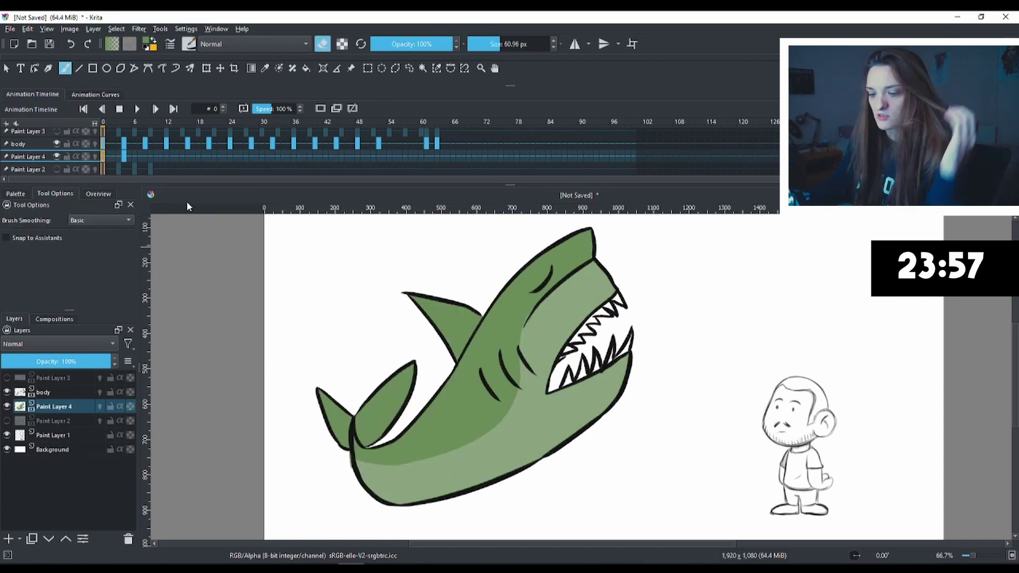
Review the colouring, then rotate the shark about 20° clockwise at frame 61.
drag(126, 158, 256, 162)
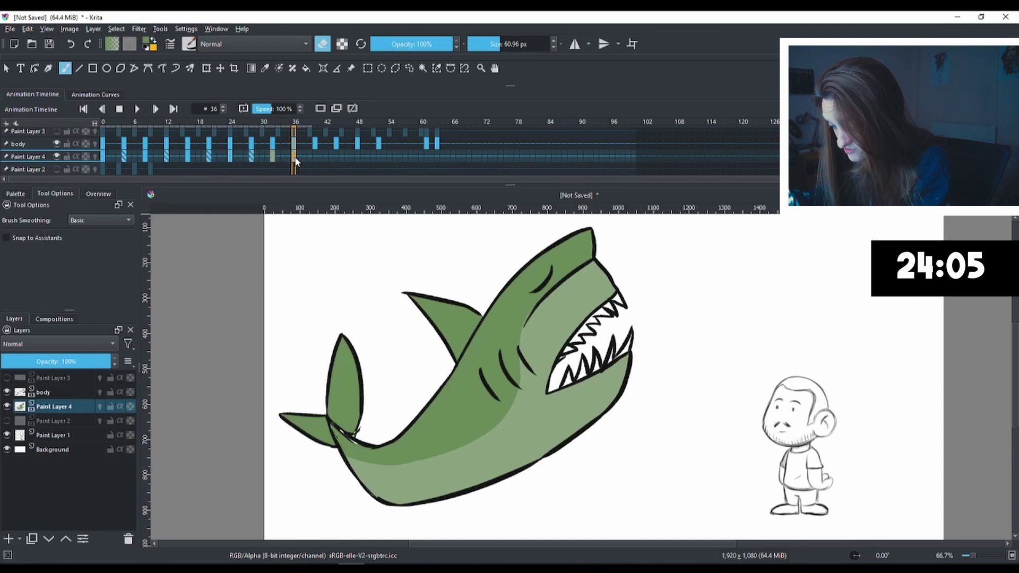
drag(297, 162, 382, 160)
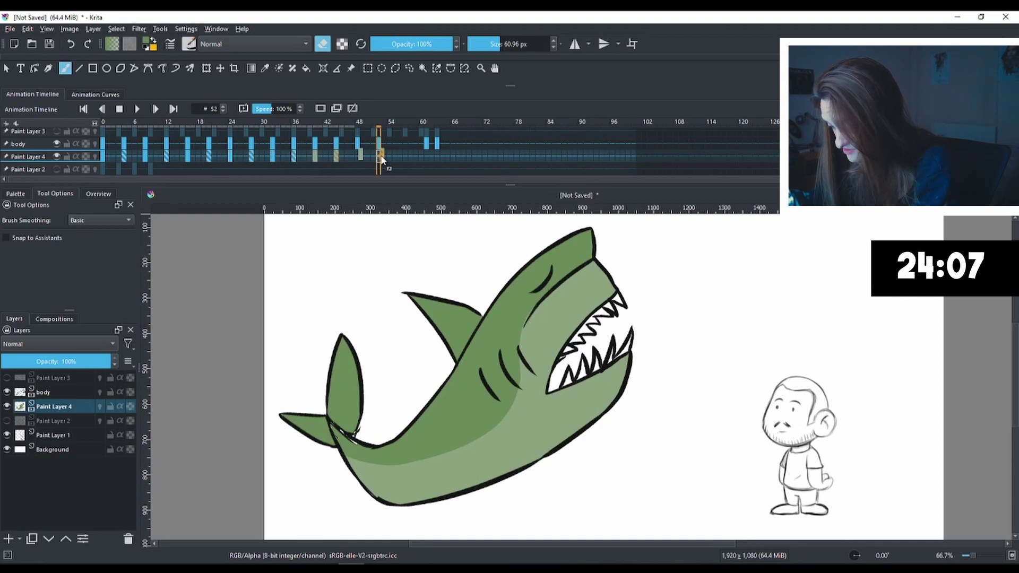
click(425, 156)
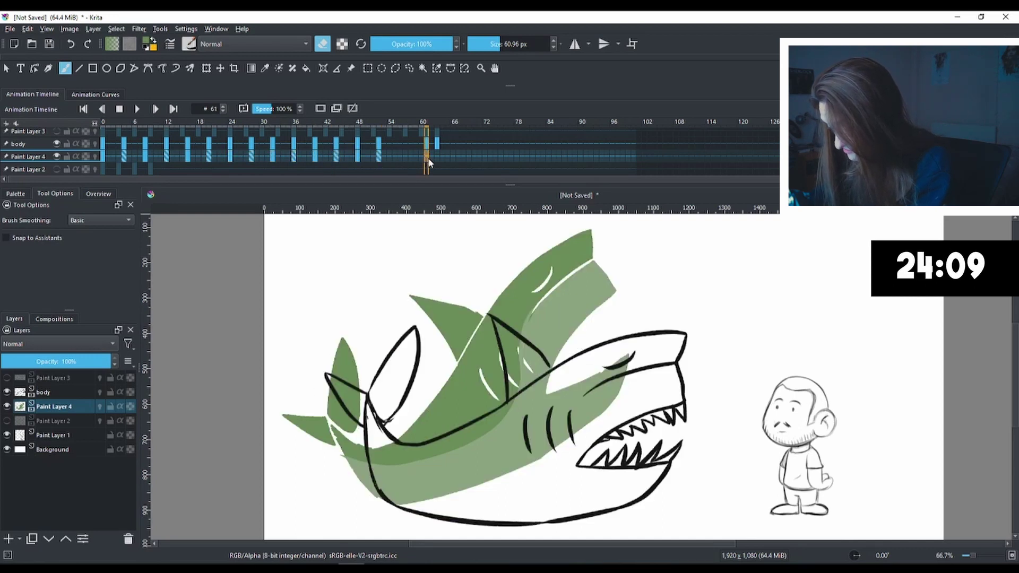
click(206, 69)
drag(700, 288, 701, 371)
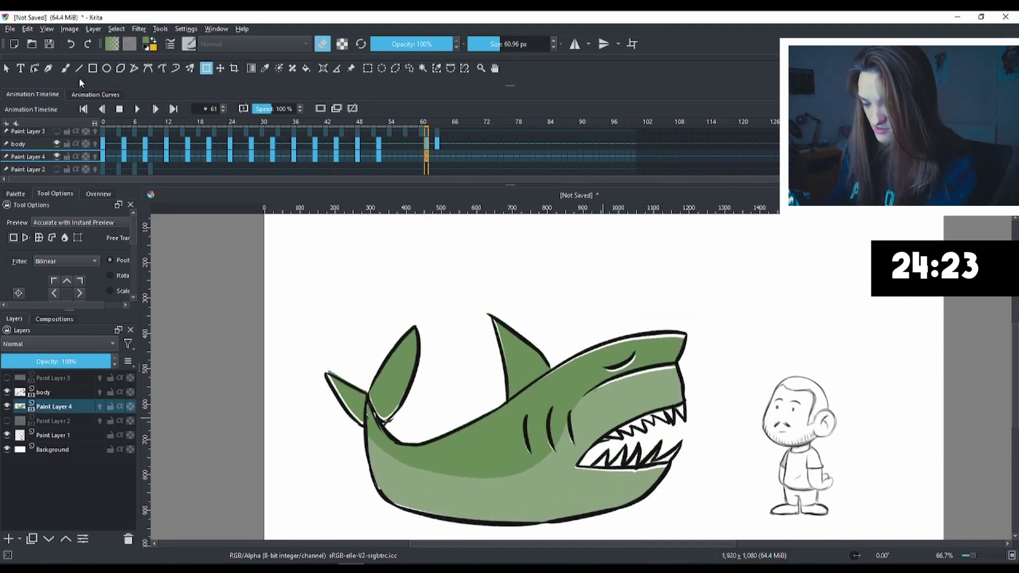
click(65, 68)
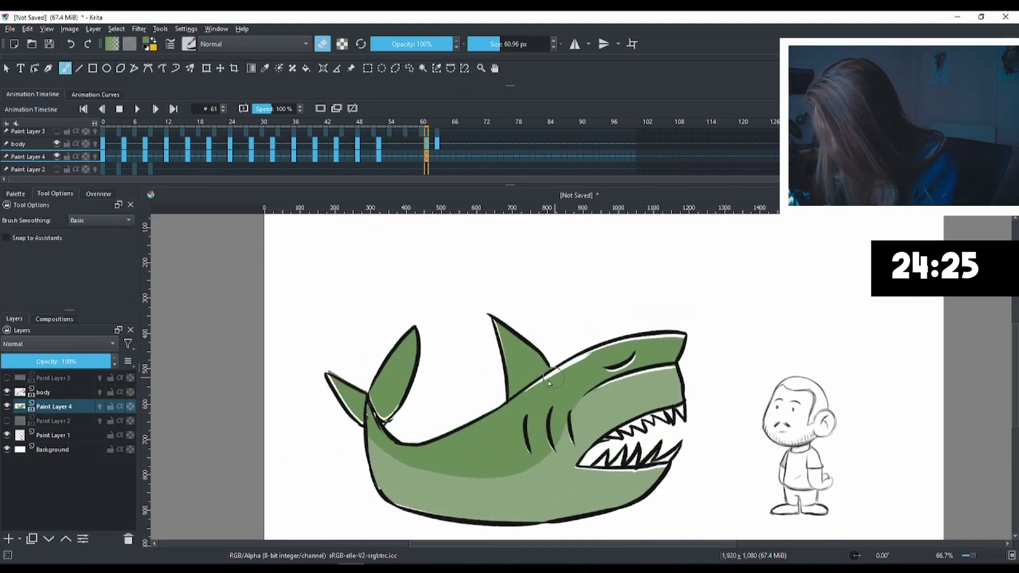
key(e)
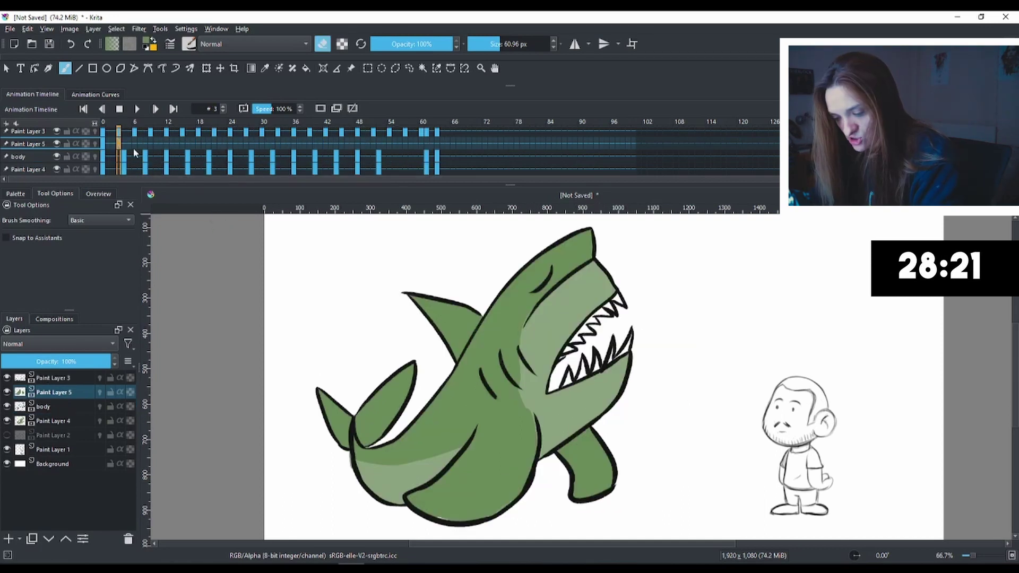
Copy the fin keyframes along Paint Layer 5 and review frames 54 to 61.
drag(104, 148, 423, 150)
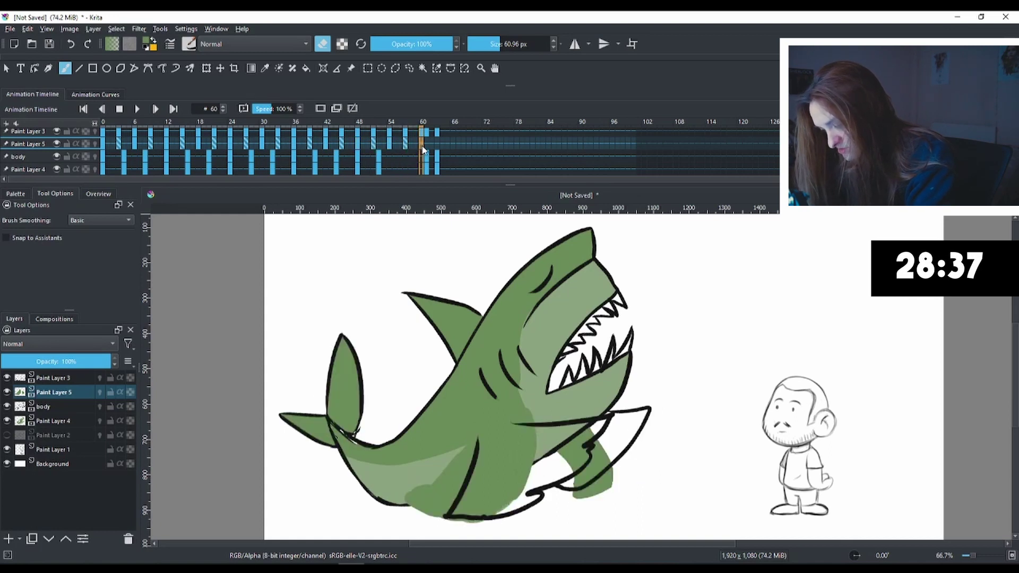
click(390, 143)
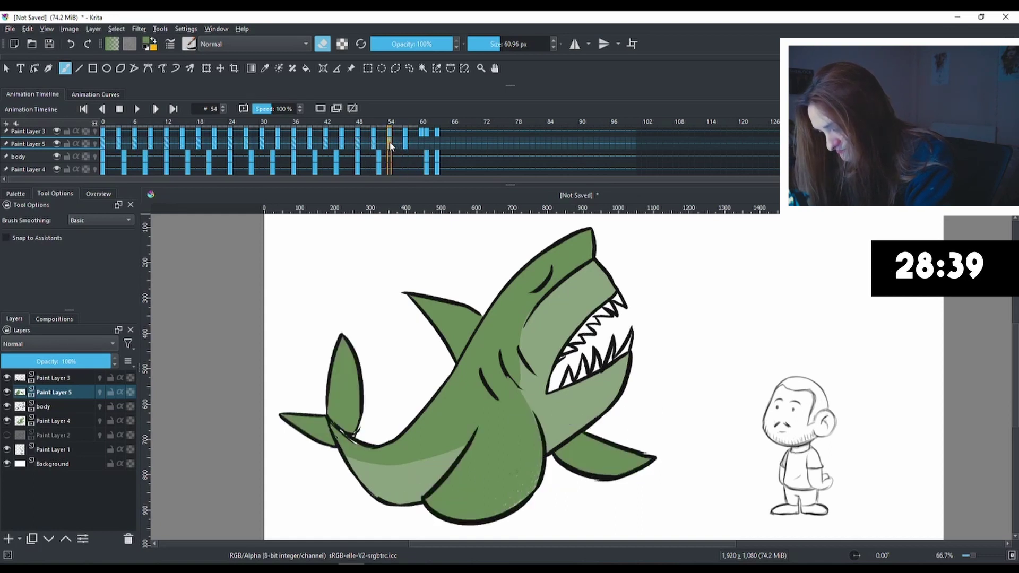
drag(390, 146, 428, 144)
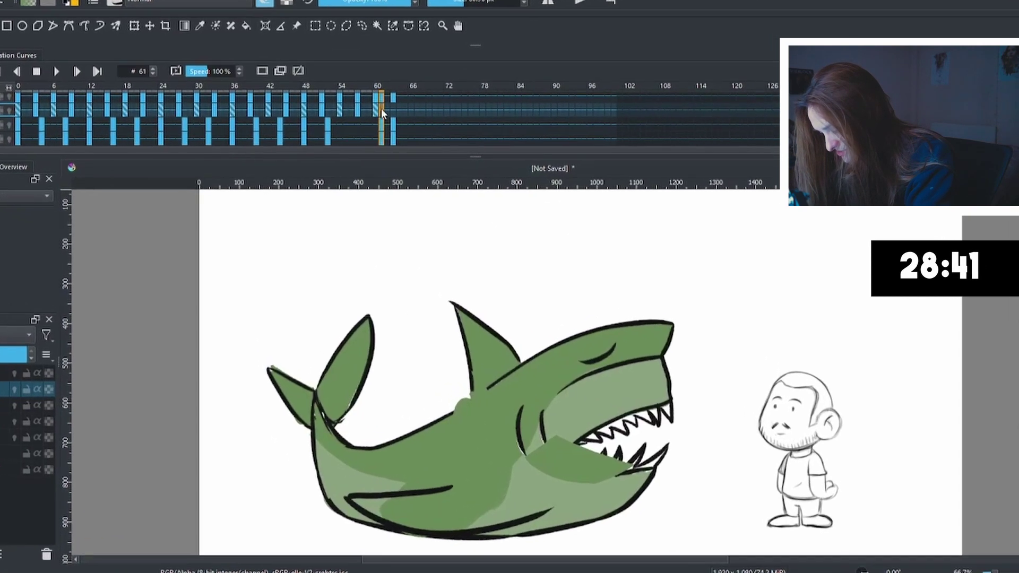
key(Left)
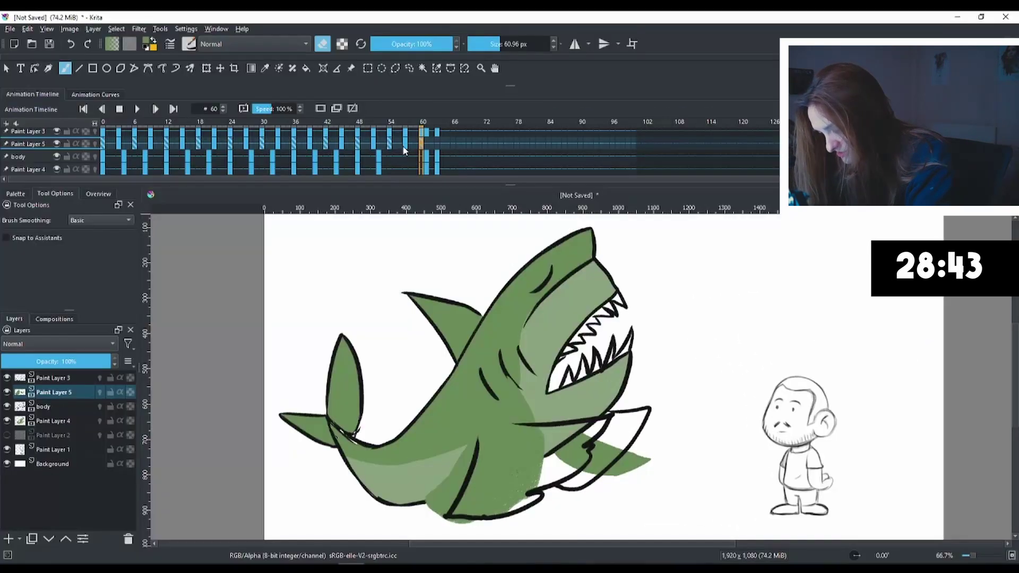
Move the fin keyframe from frame 57 to 60 and review frames 48 to 60.
click(405, 144)
drag(405, 143, 423, 148)
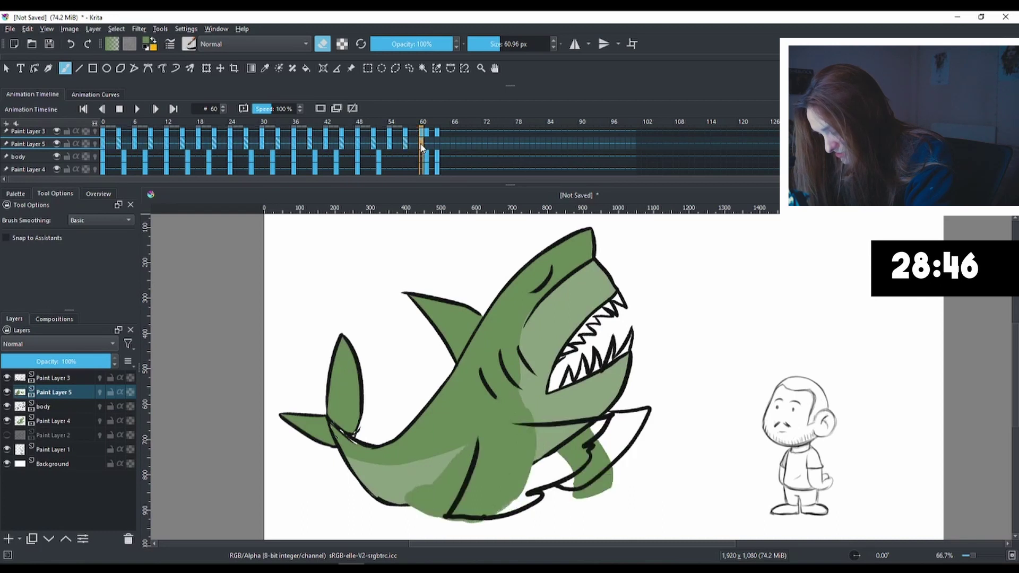
click(374, 145)
click(356, 146)
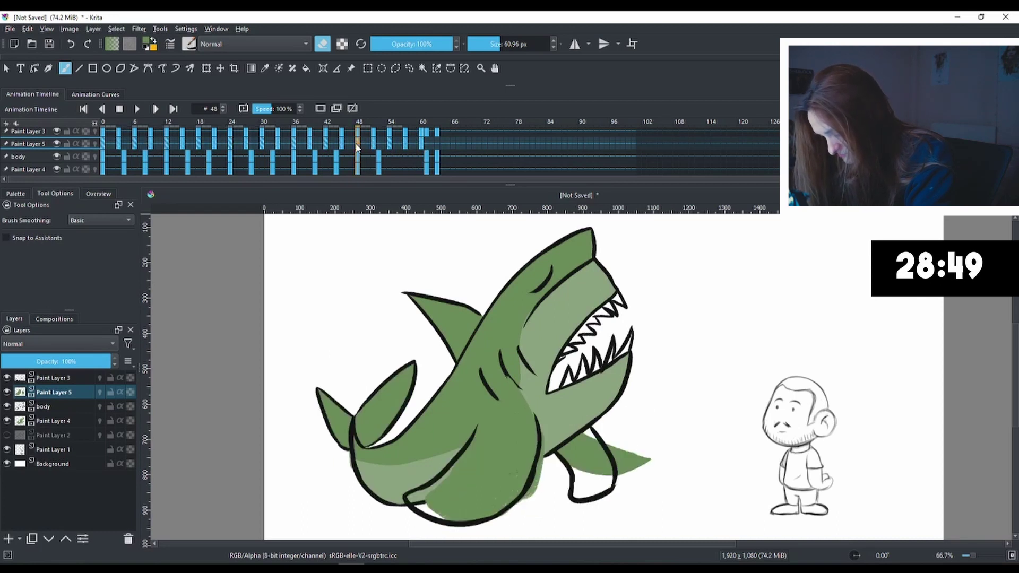
key(.)
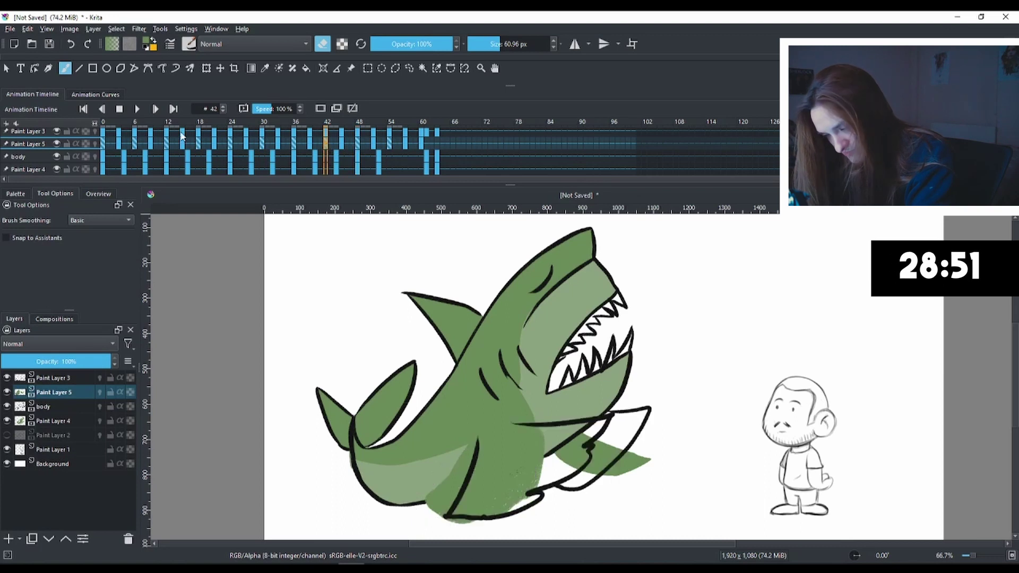
key(space)
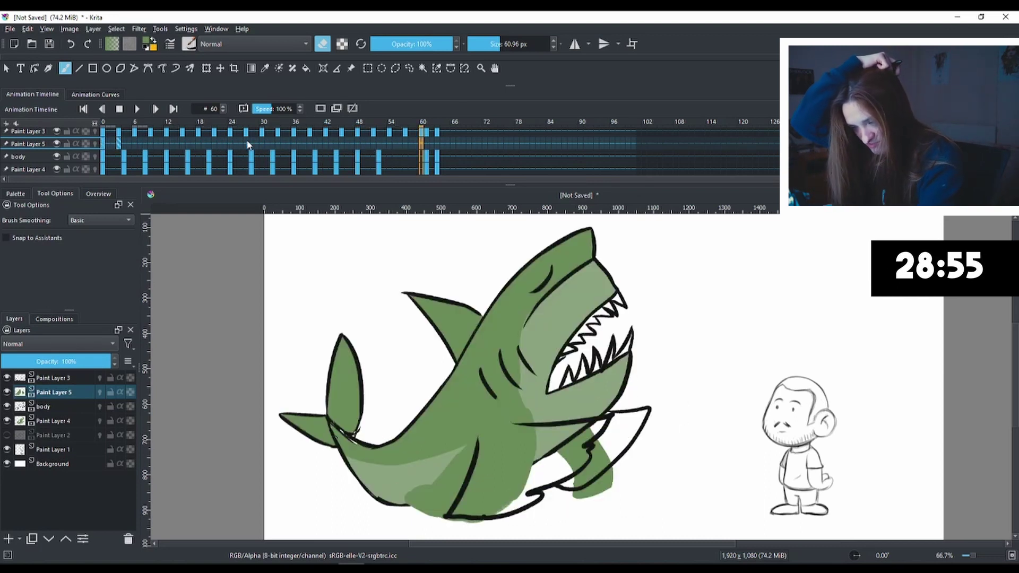
click(135, 139)
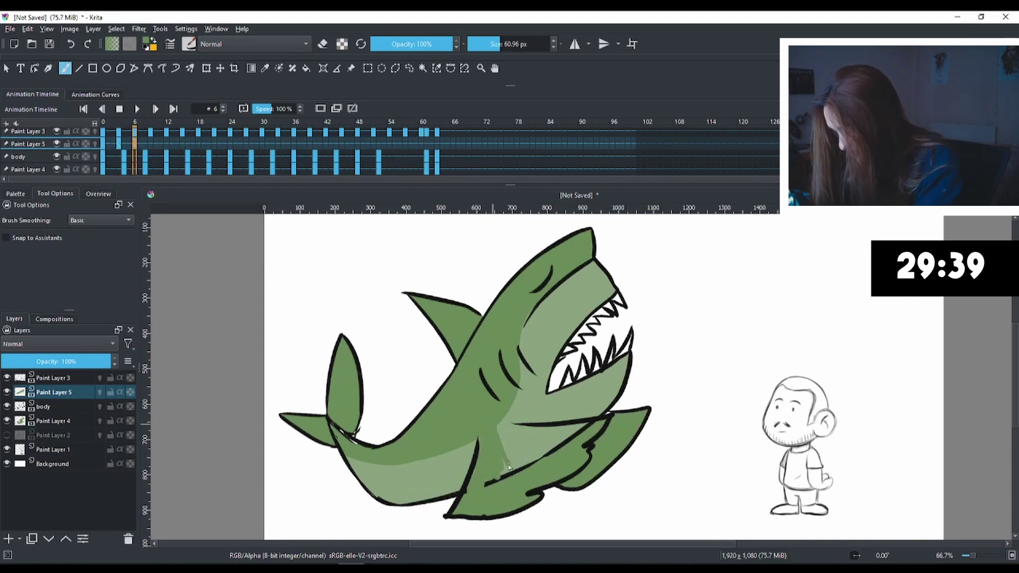
Darken the shading on the shark's lower belly with a brush stroke.
drag(508, 467, 509, 476)
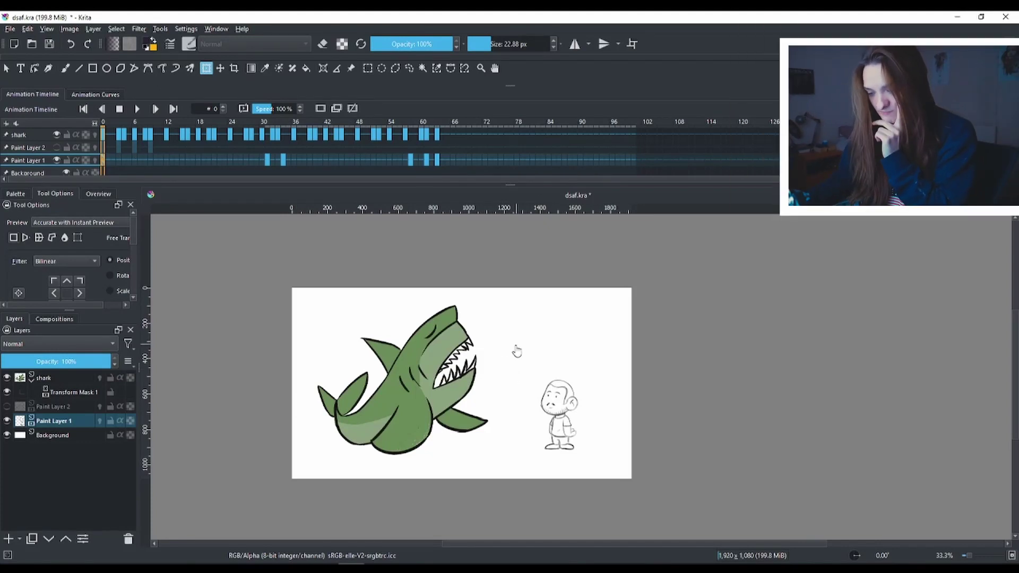
Pan and zoom the canvas, shrink the timeline, and play the shark lunge from the start.
drag(489, 371, 543, 372)
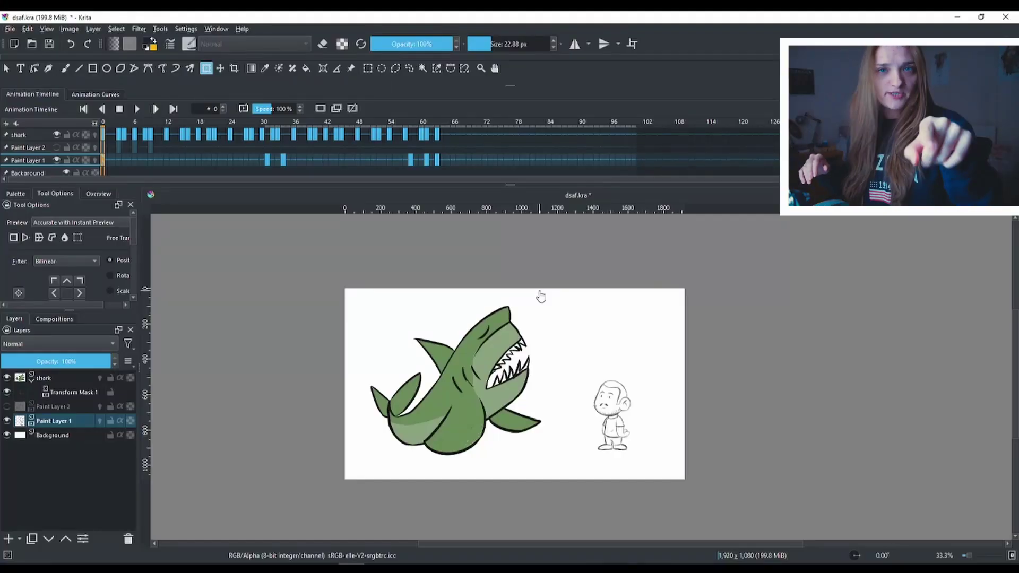
scroll(644, 276, up, 1)
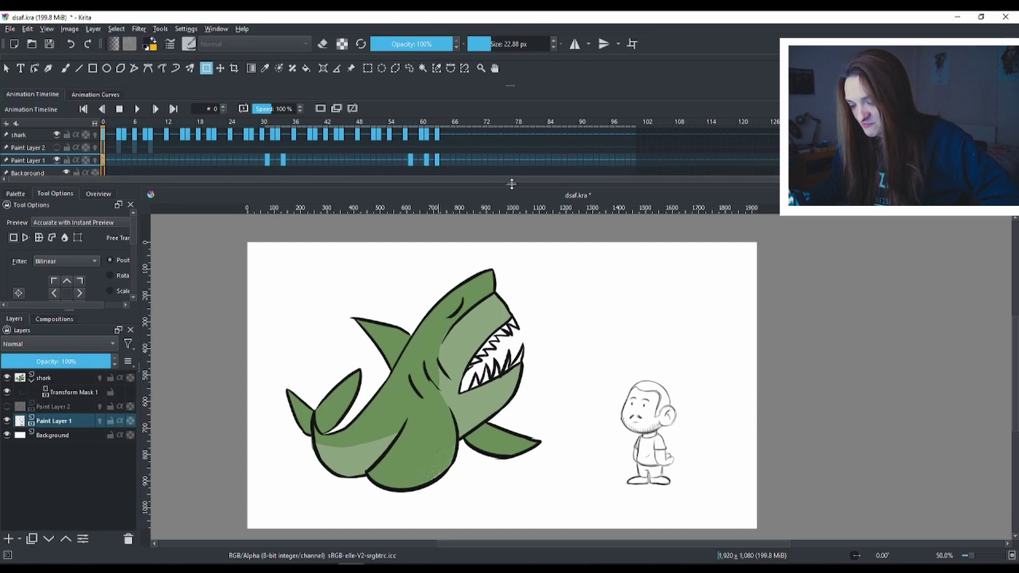
drag(513, 179, 511, 143)
scroll(513, 345, up, 1)
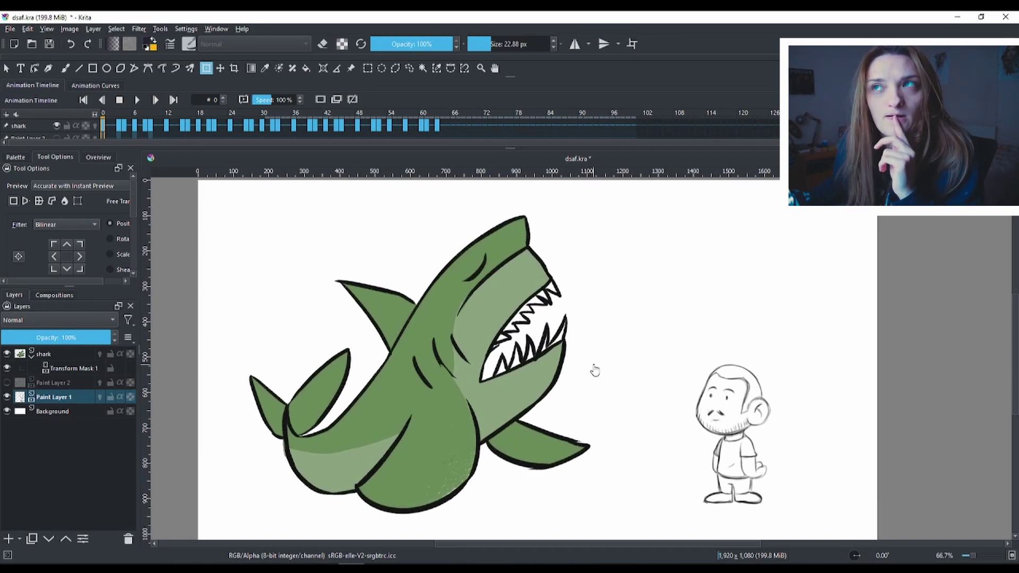
click(138, 100)
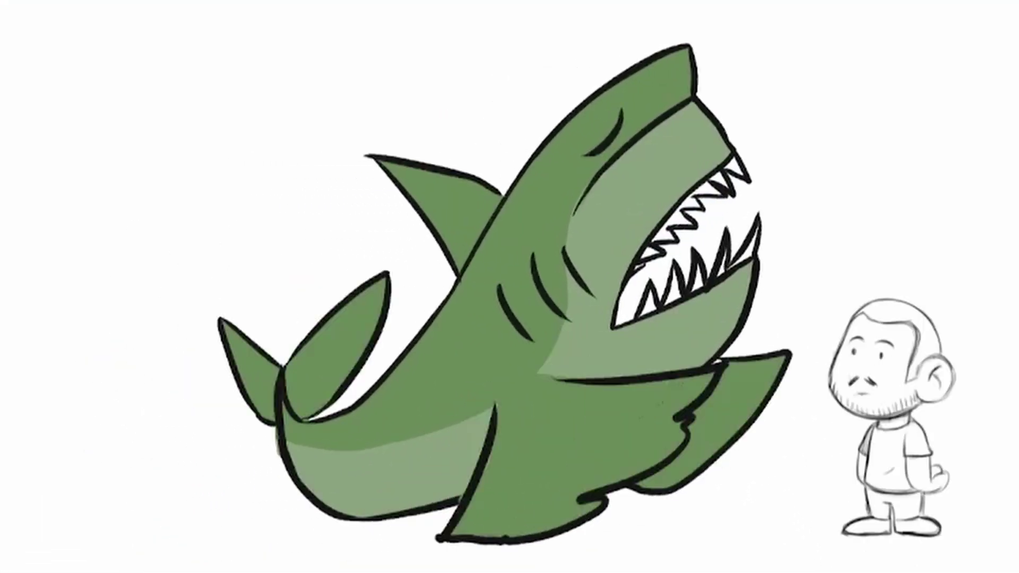